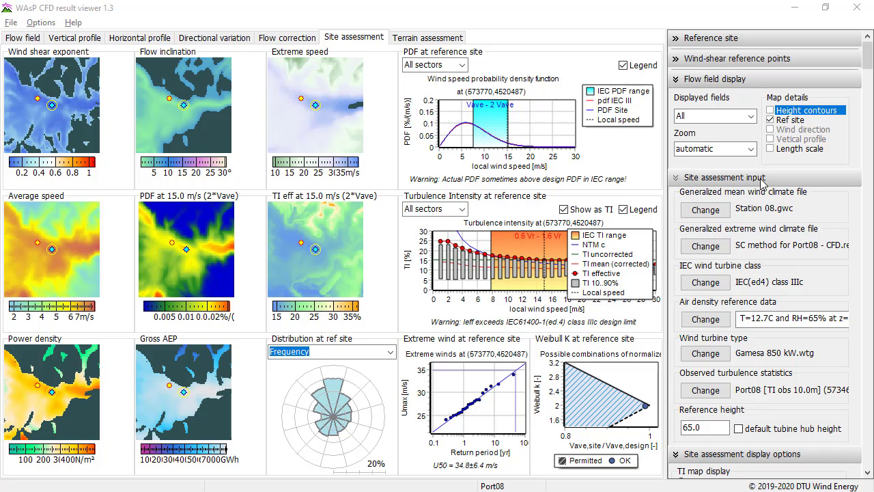
# Check the file selection for the generalized mean wind climate without changing it, and move the reference site to about (573529, 4520371)
pyautogui.click(709, 213)
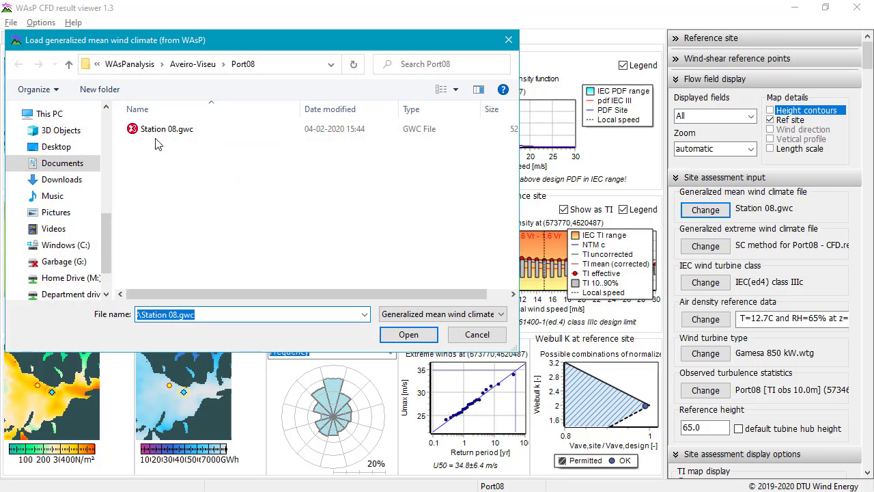
pyautogui.click(481, 336)
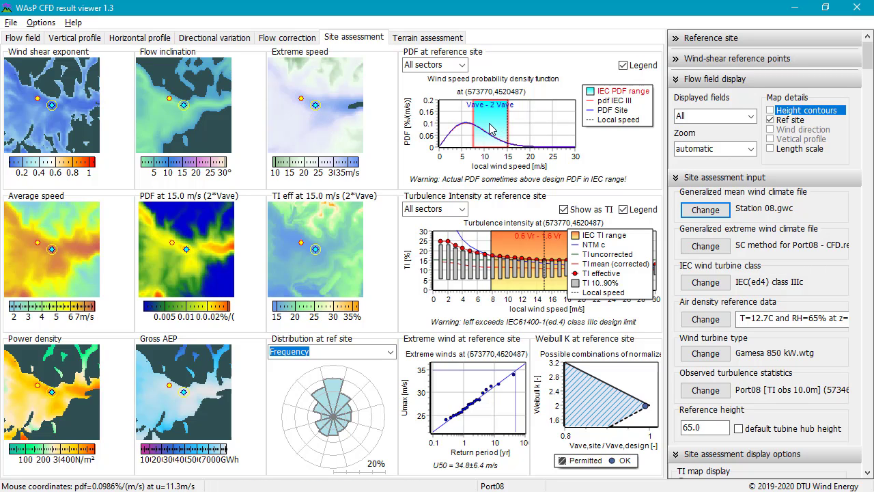
pyautogui.click(303, 111)
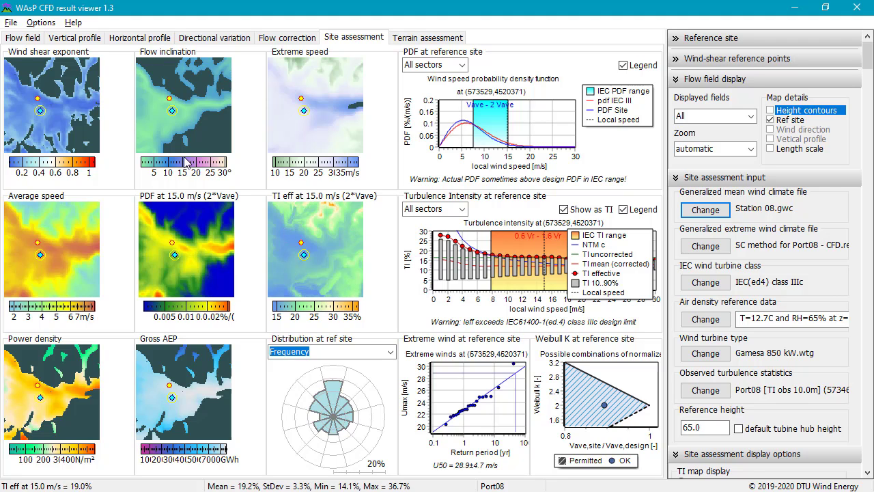
# Export the site corrections for the reference site with the measurement height above terrain set to 10 m
pyautogui.click(12, 24)
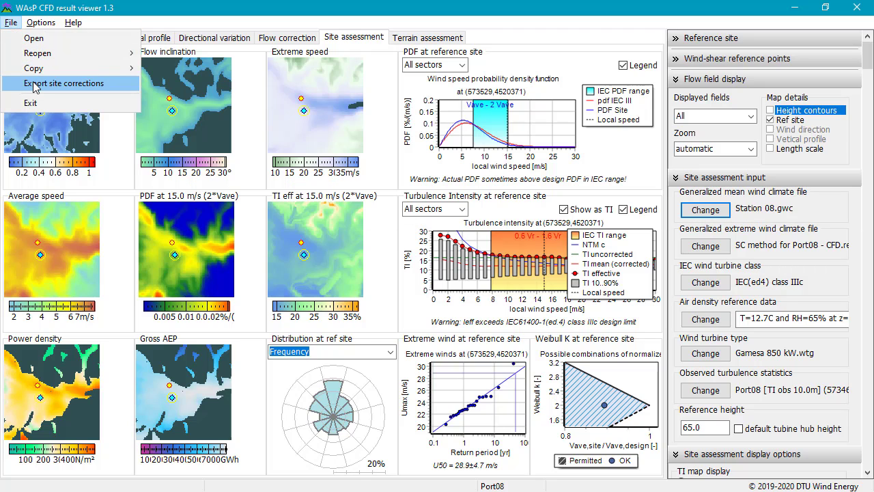
pyautogui.click(35, 86)
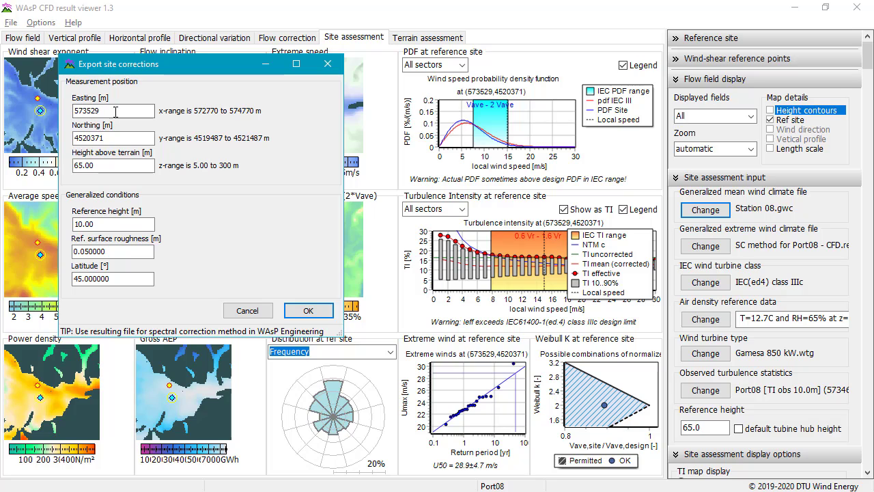
pyautogui.doubleClick(102, 163)
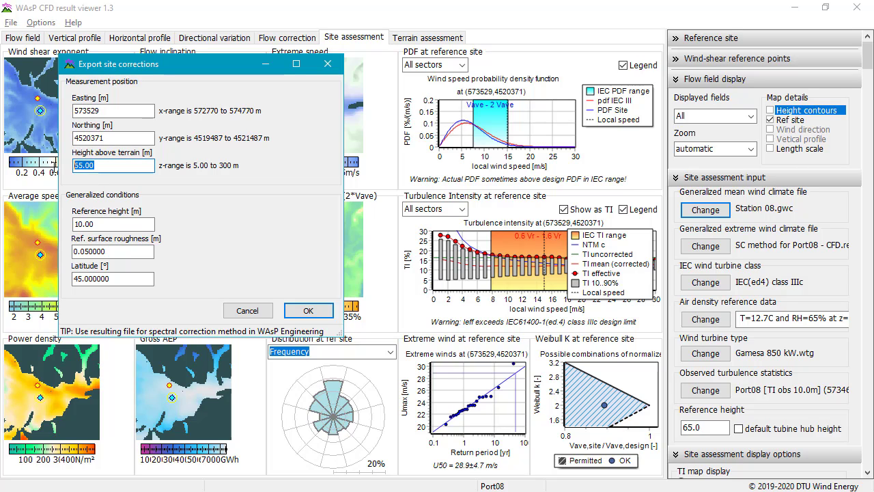
pyautogui.write('10')
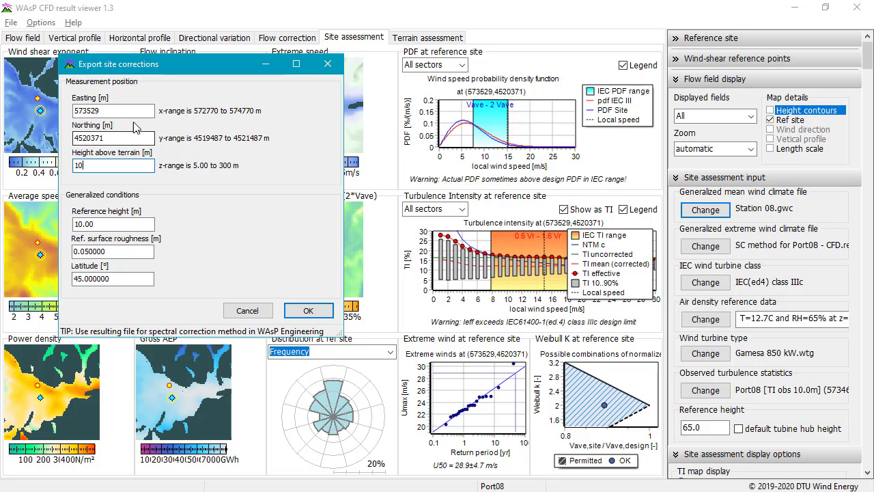
pyautogui.click(109, 138)
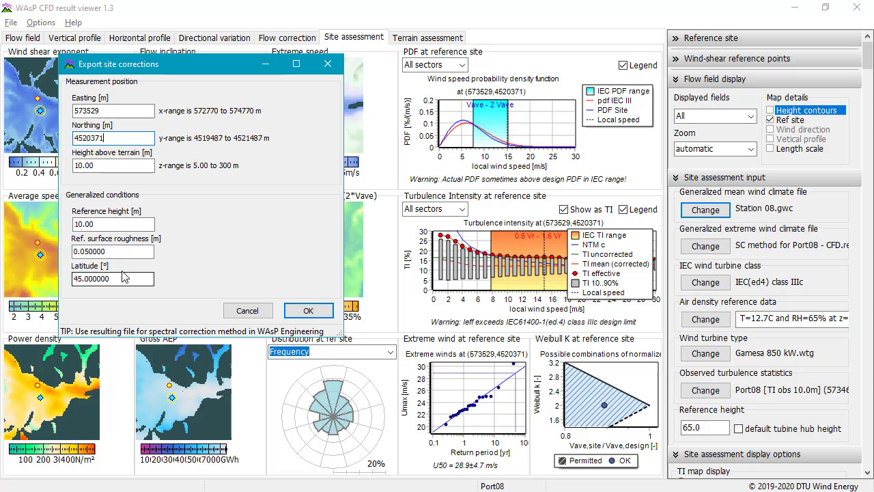
pyautogui.click(307, 313)
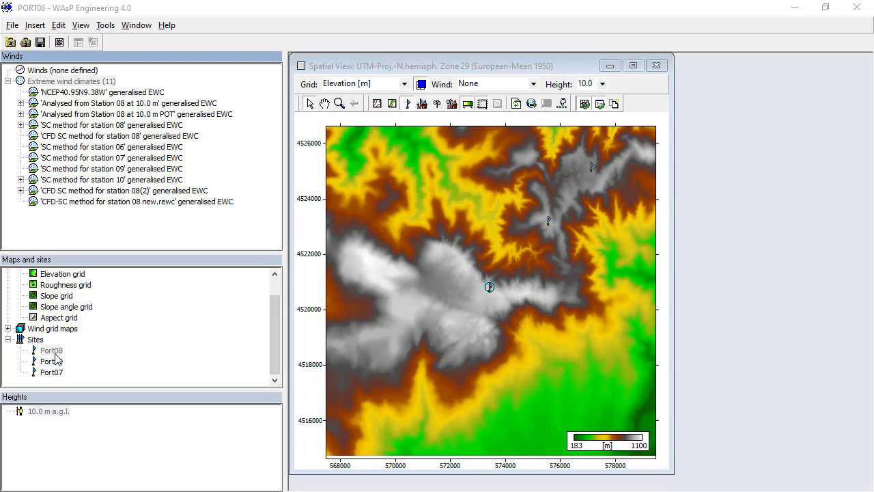
# In WAsP Engineering, begin a generalised extreme wind climate using the SC method, with the Port08 site as the measurement location
pyautogui.click(53, 412)
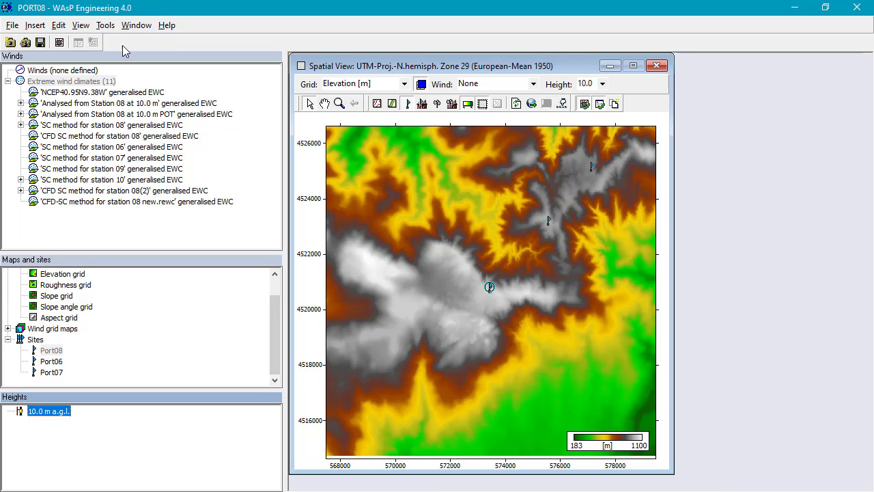
pyautogui.rightClick(79, 82)
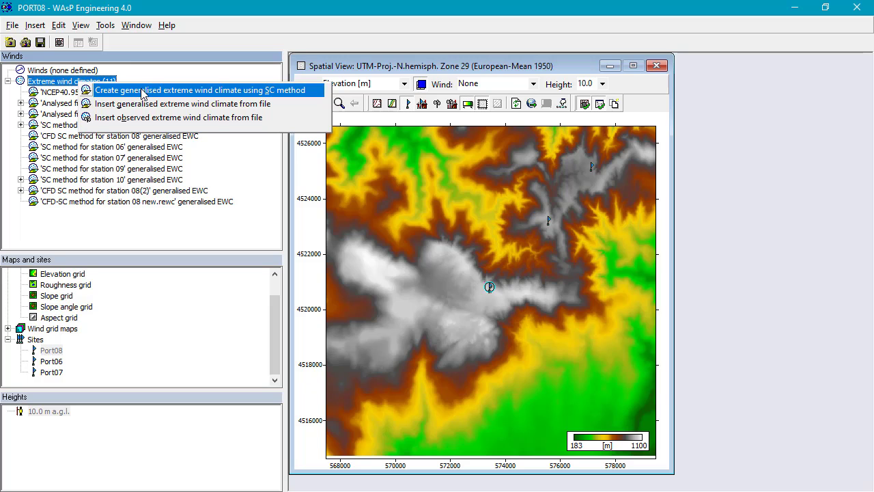
pyautogui.click(210, 93)
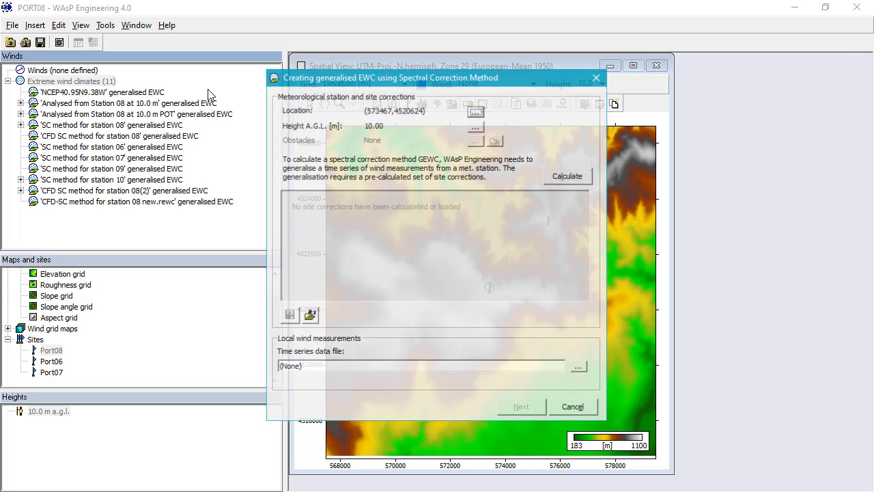
pyautogui.click(476, 110)
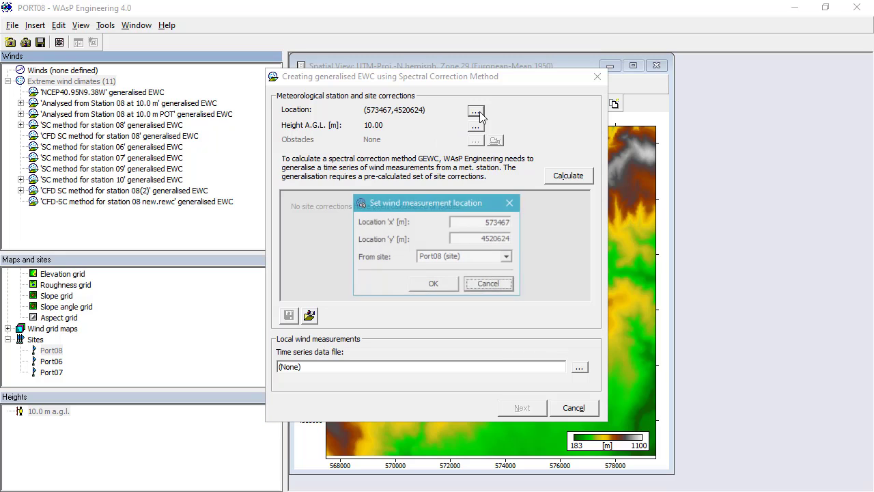
pyautogui.click(446, 285)
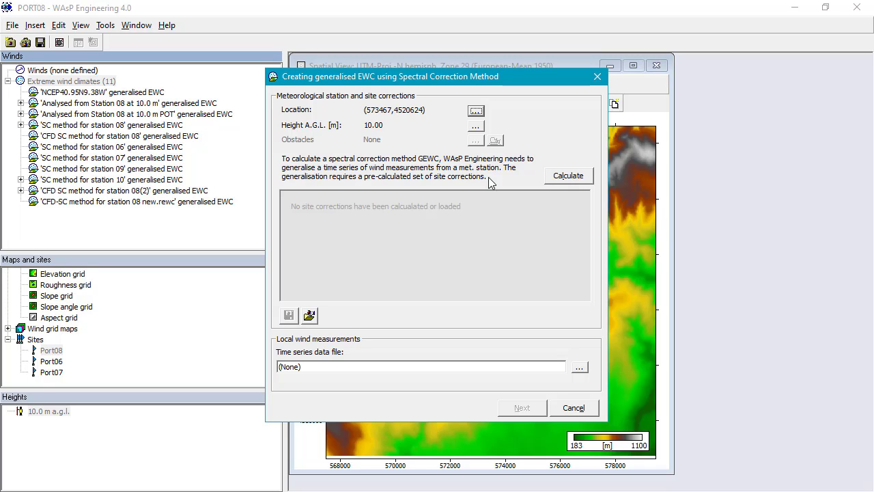
# Load the point corrections file "Site corrections for station 08.wwpc" and the wind measurement time series "Station 08.txt"
pyautogui.click(309, 316)
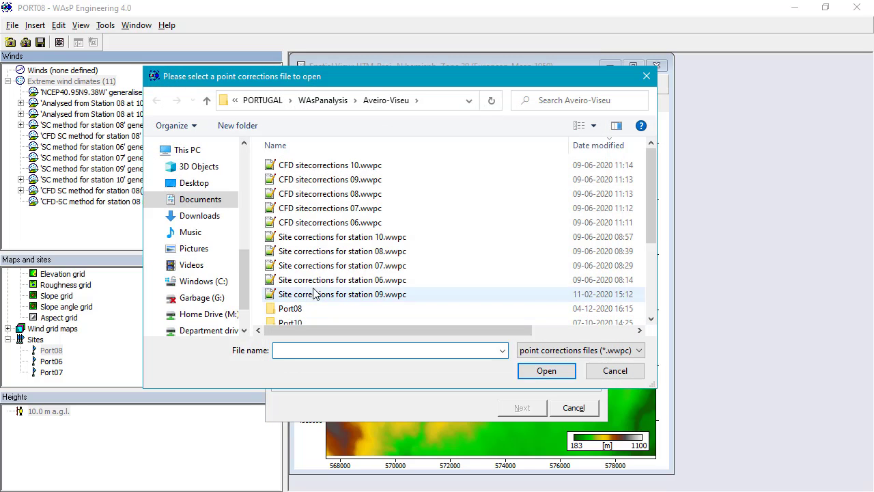
pyautogui.click(333, 251)
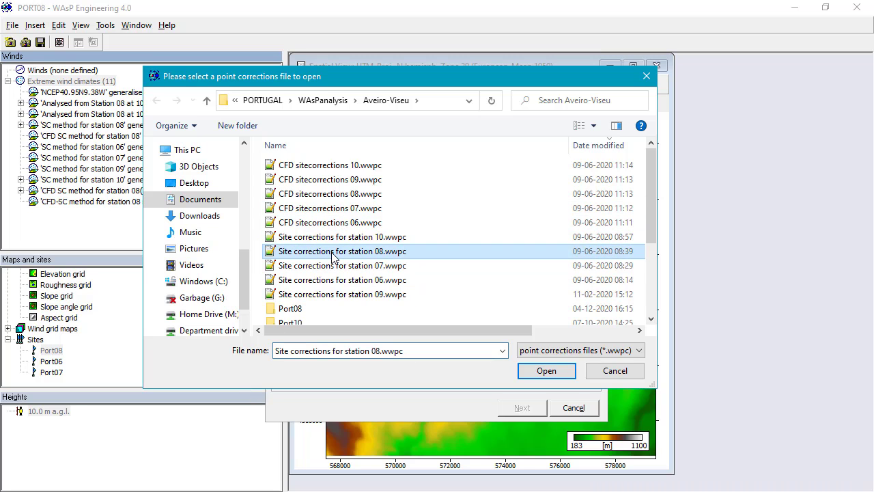
pyautogui.click(546, 370)
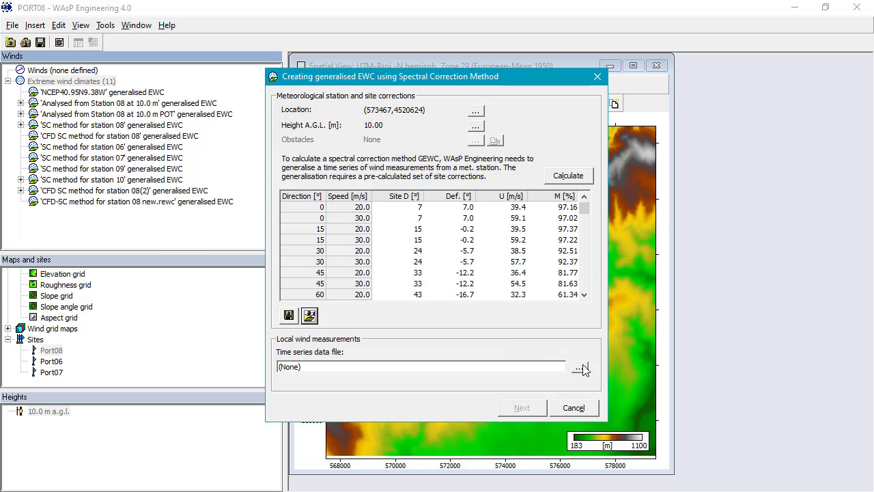
pyautogui.click(579, 368)
pyautogui.click(302, 194)
pyautogui.click(546, 370)
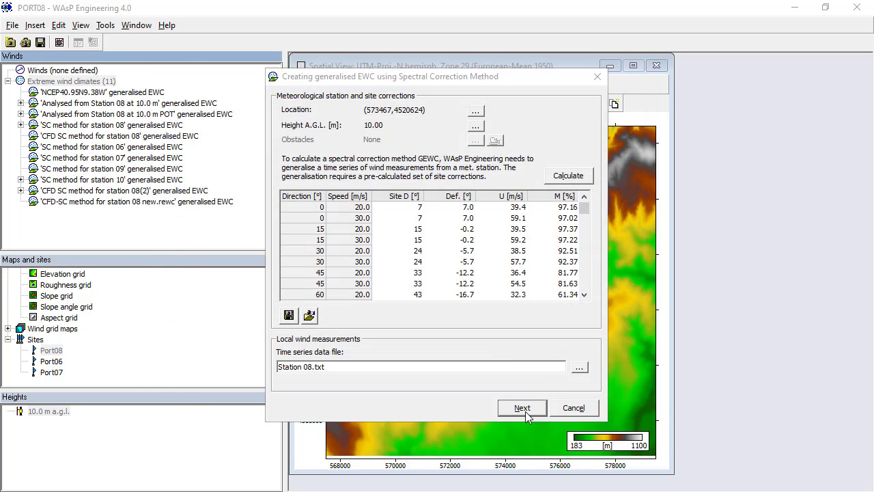
# Generate the extreme wind climate from the loaded measurements on the DTU servers and name it "New GEWC"
pyautogui.click(522, 408)
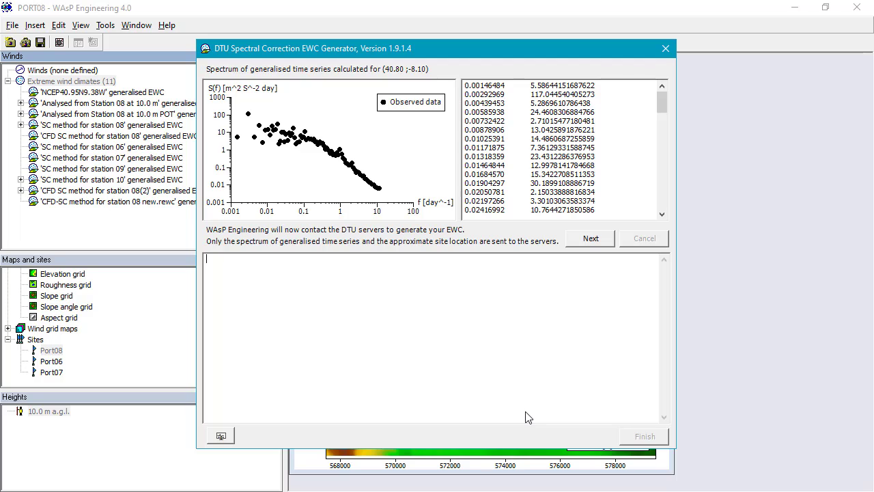
pyautogui.click(592, 241)
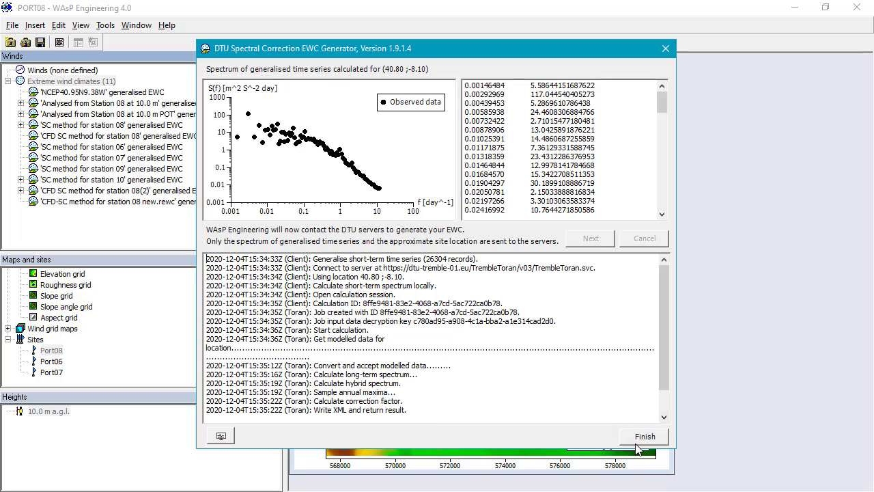
pyautogui.click(641, 437)
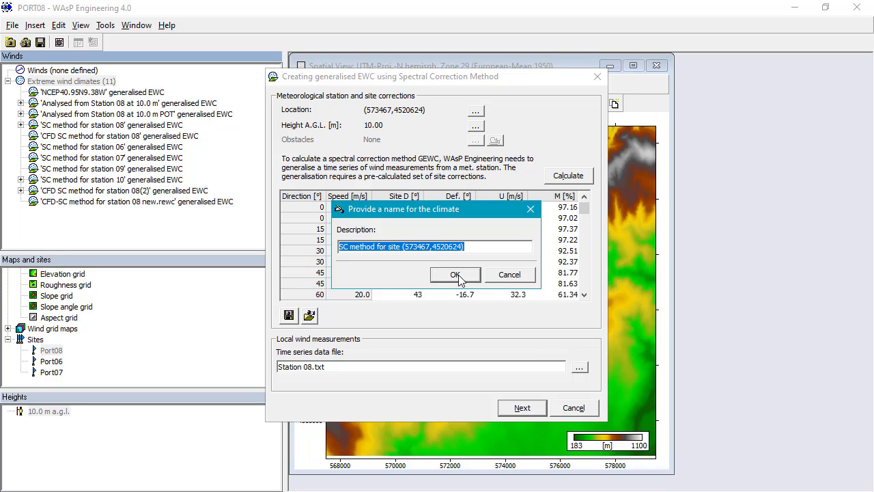
pyautogui.moveTo(476, 248); pyautogui.dragTo(332, 248)
pyautogui.write('New GEWC')
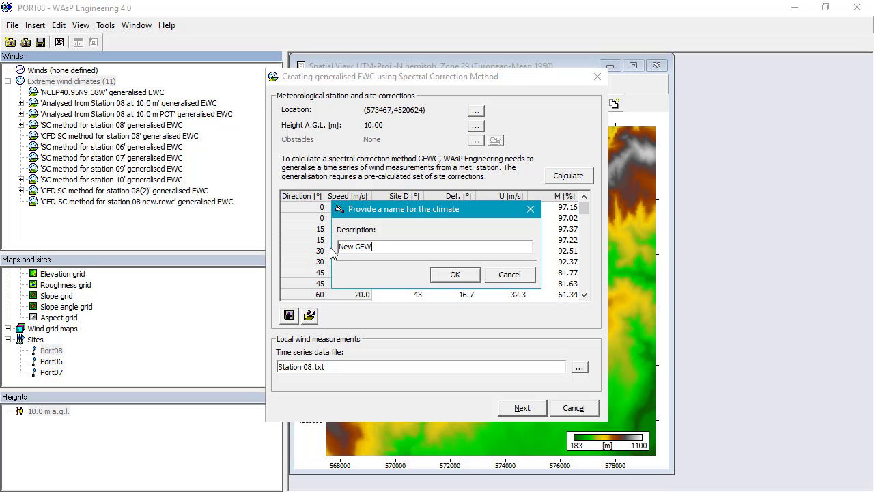
pyautogui.click(452, 275)
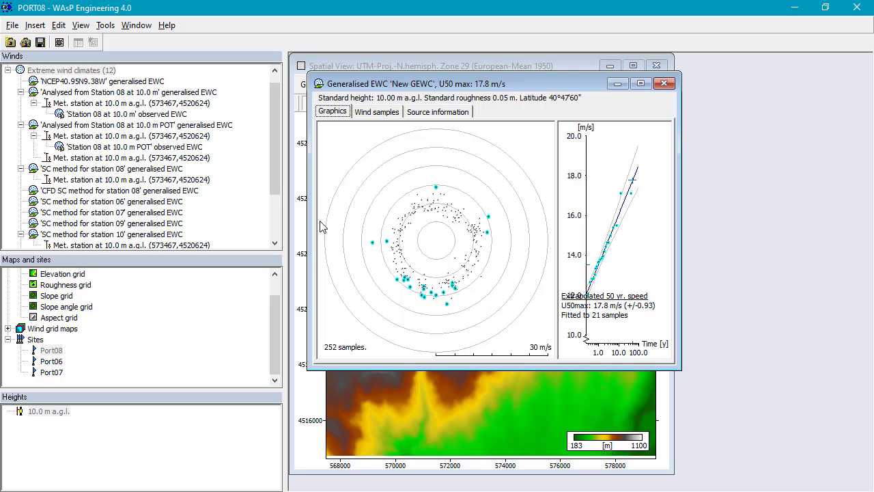
# Select the "New GEWC" generalised climate under Extreme wind climates and bring up its available commands
pyautogui.scroll(-2, 277, 172)
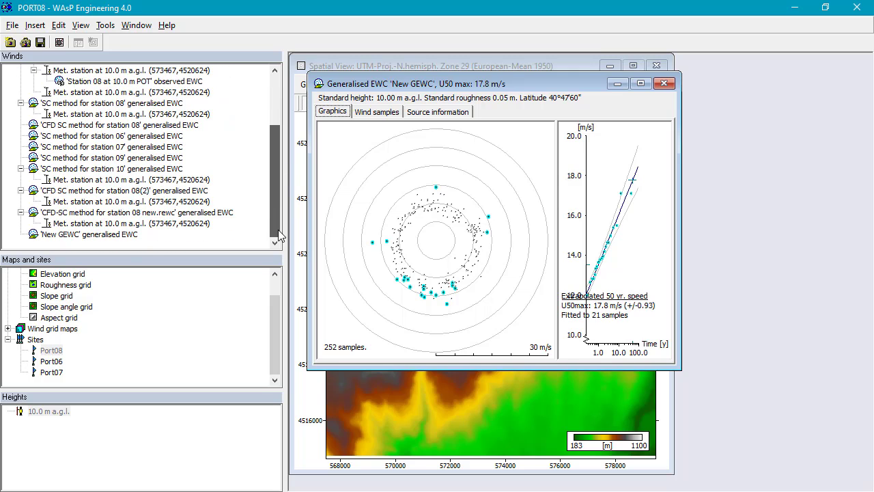
pyautogui.click(69, 234)
pyautogui.rightClick(69, 238)
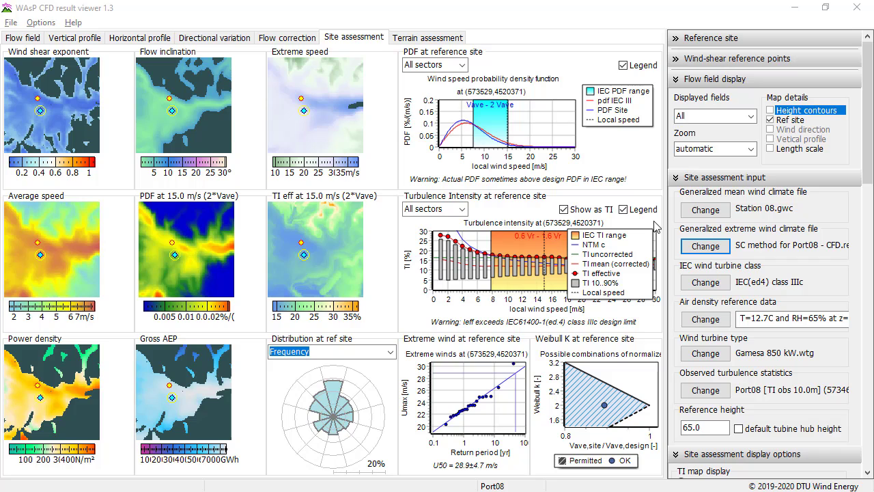
# Back in WAsP CFD result viewer, inspect the file selection for the generalized extreme wind climate and leave it without loading a file
pyautogui.click(710, 251)
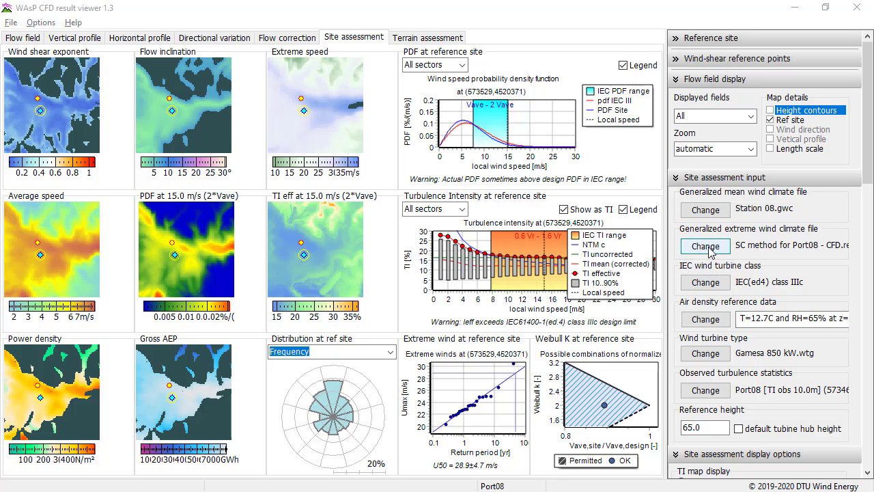
pyautogui.click(710, 250)
pyautogui.click(710, 250)
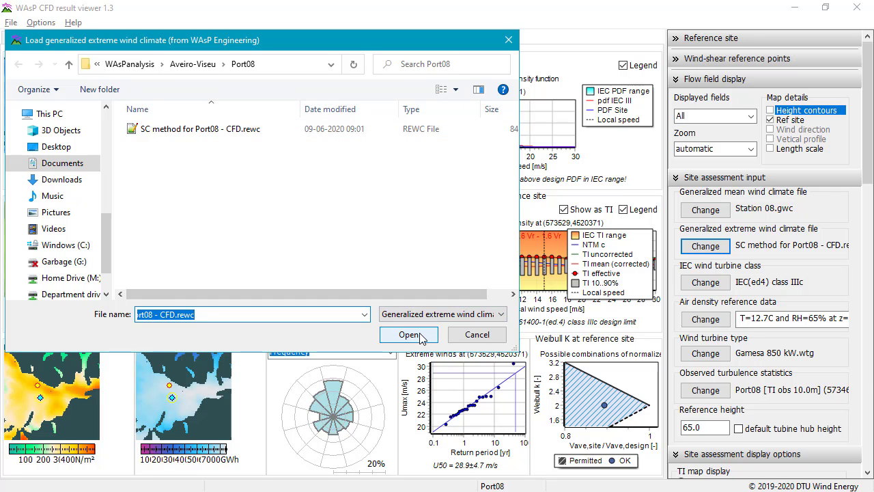
pyautogui.click(478, 335)
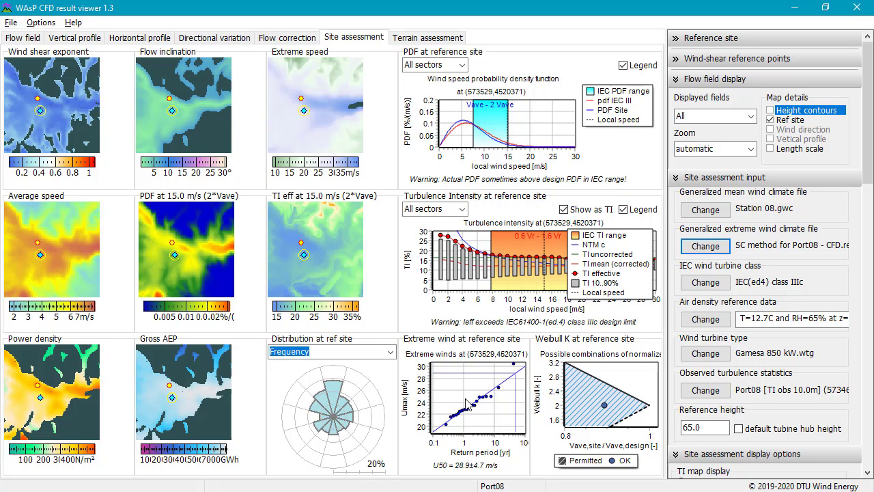
# Move the reference site to about (574043, 4520343) and show the Extreme wind speed distribution for it
pyautogui.click(328, 112)
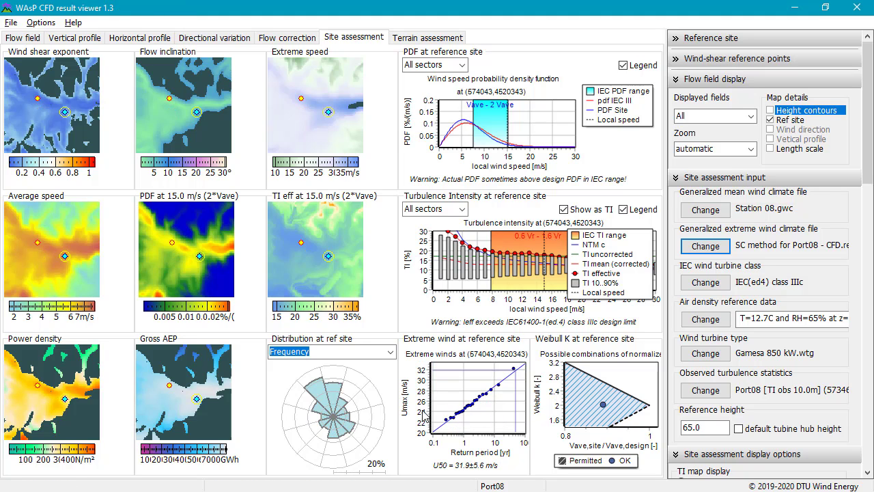
pyautogui.click(391, 352)
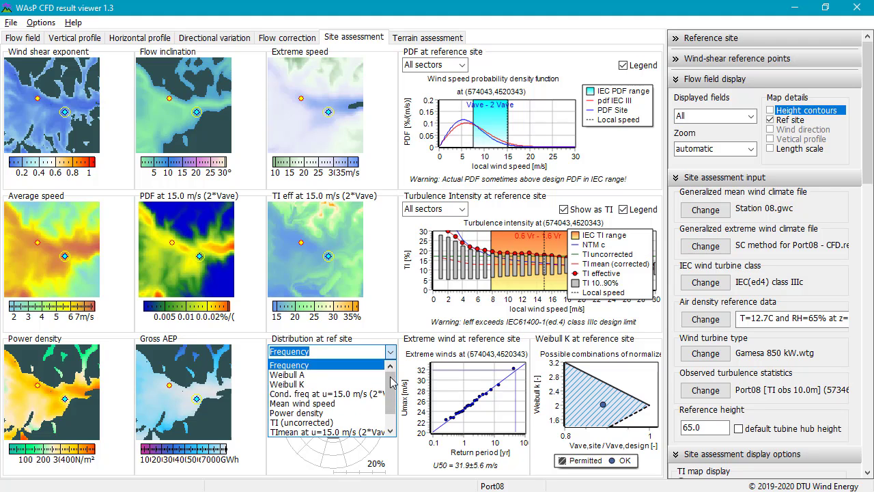
pyautogui.scroll(-2, 374, 423)
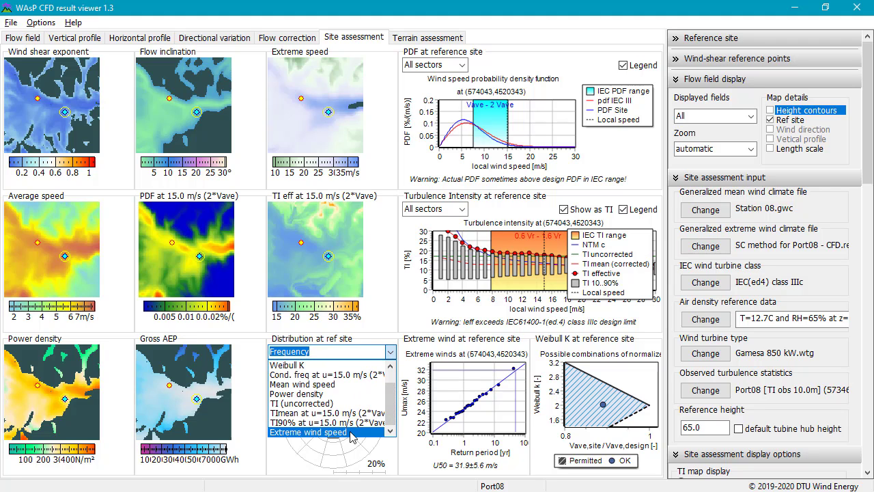
pyautogui.click(376, 431)
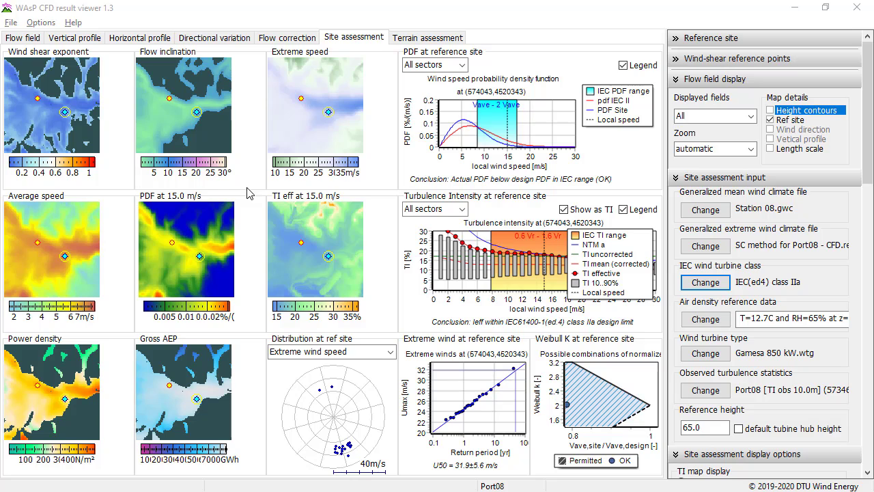
# Review the IEC61400-1 edition 4 turbine certificate options, including turbulence category B and the class S design parameters, and discard the changes
pyautogui.click(710, 284)
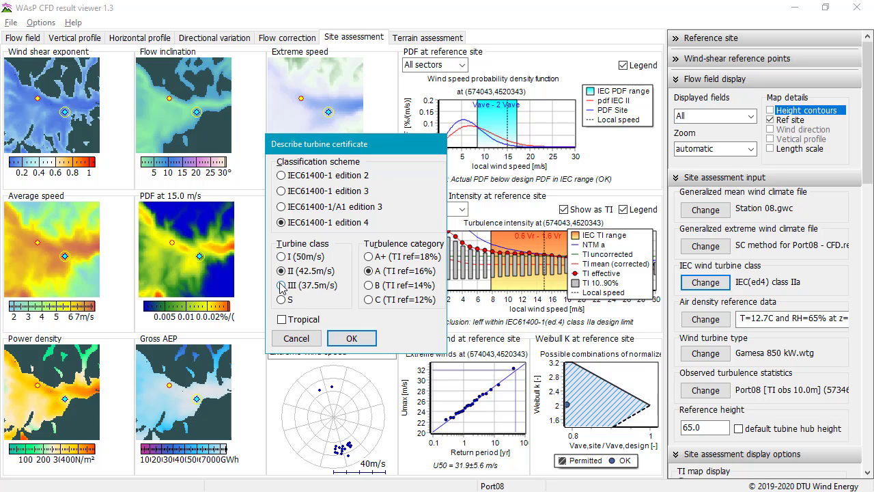
pyautogui.click(369, 285)
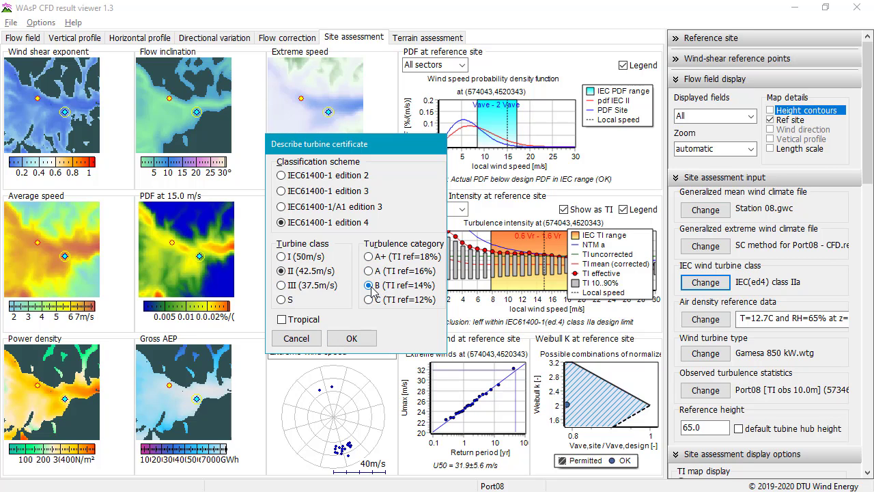
pyautogui.click(281, 300)
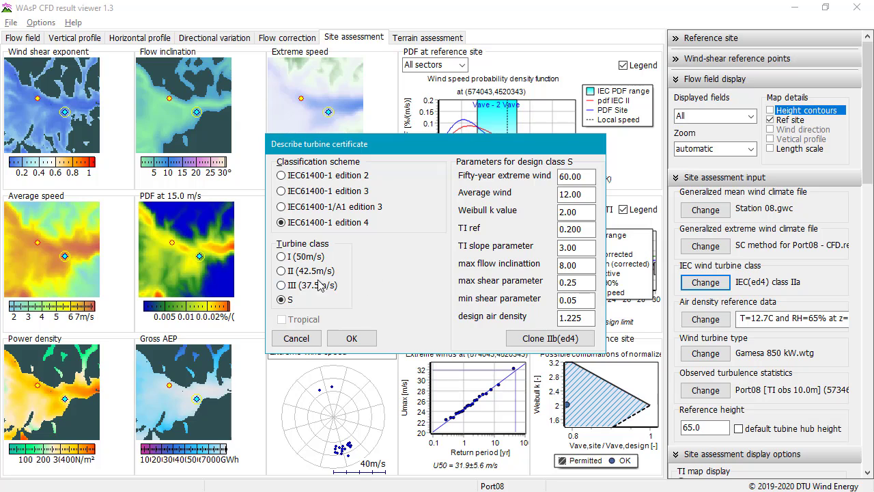
pyautogui.click(281, 271)
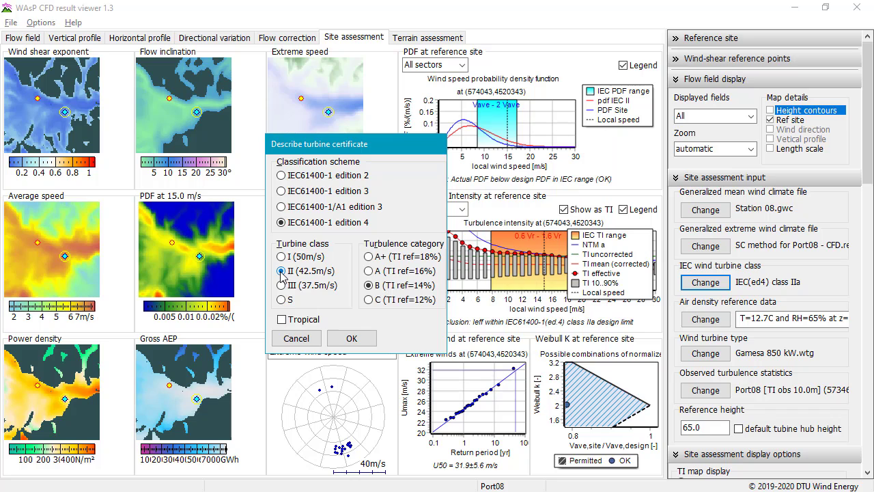
pyautogui.click(296, 338)
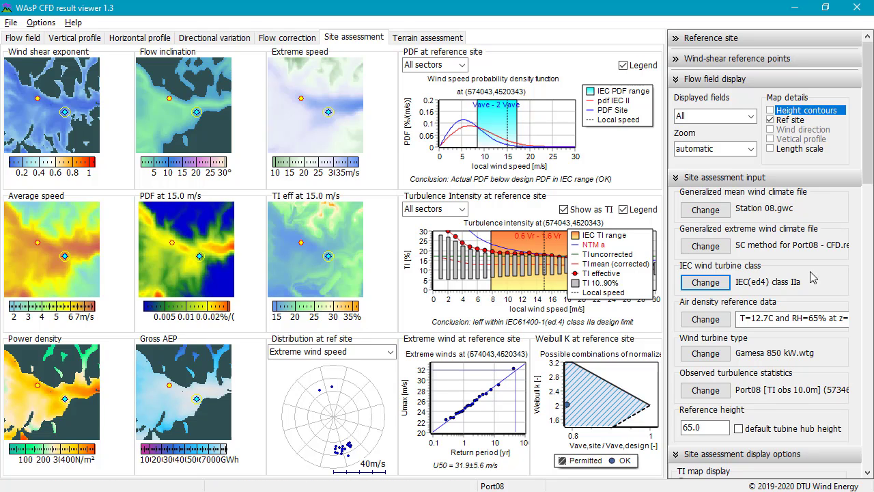
# Check the air density reference data input, switch to WAsP and show the climate context of the 'Station 08' generalised wind climate
pyautogui.click(706, 320)
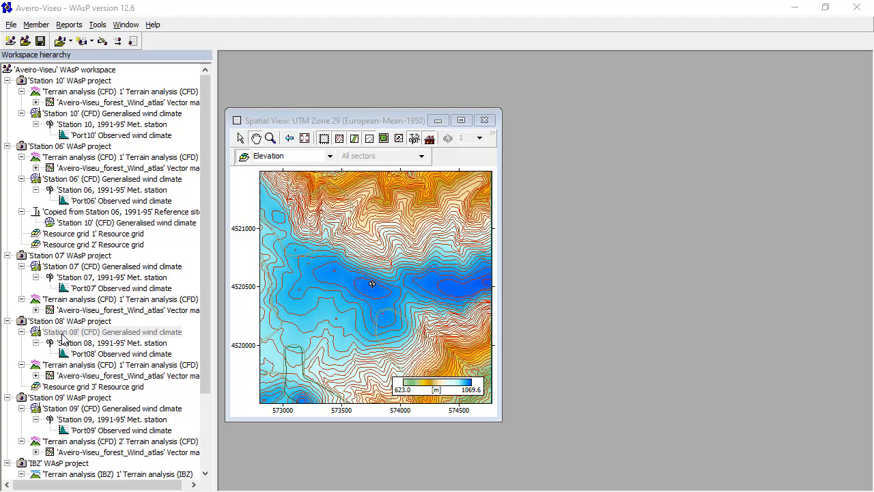
pyautogui.click(63, 336)
pyautogui.rightClick(63, 335)
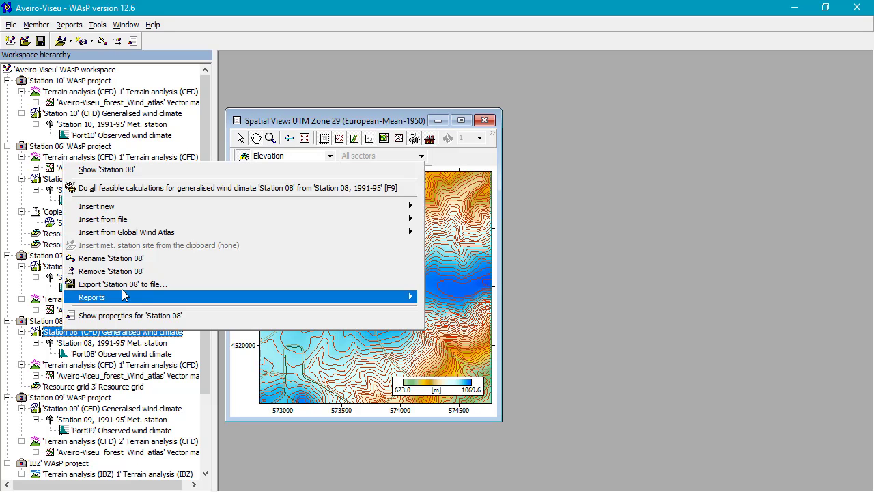
pyautogui.click(126, 171)
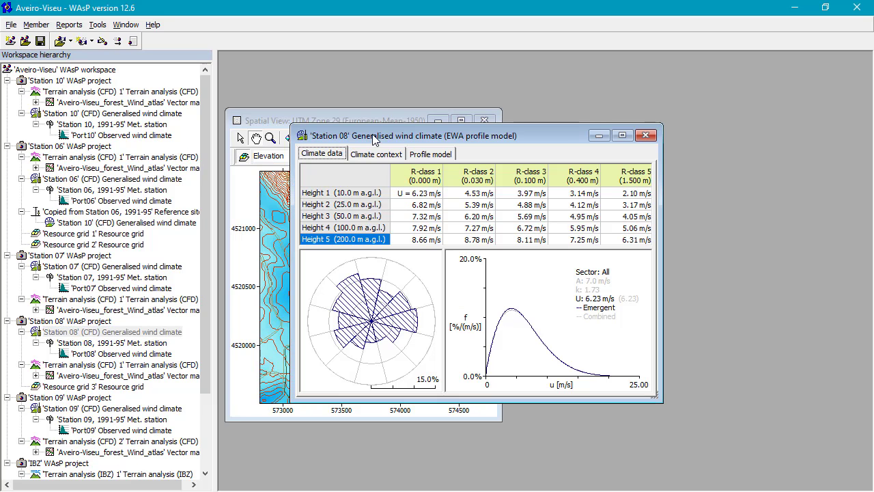
pyautogui.click(376, 154)
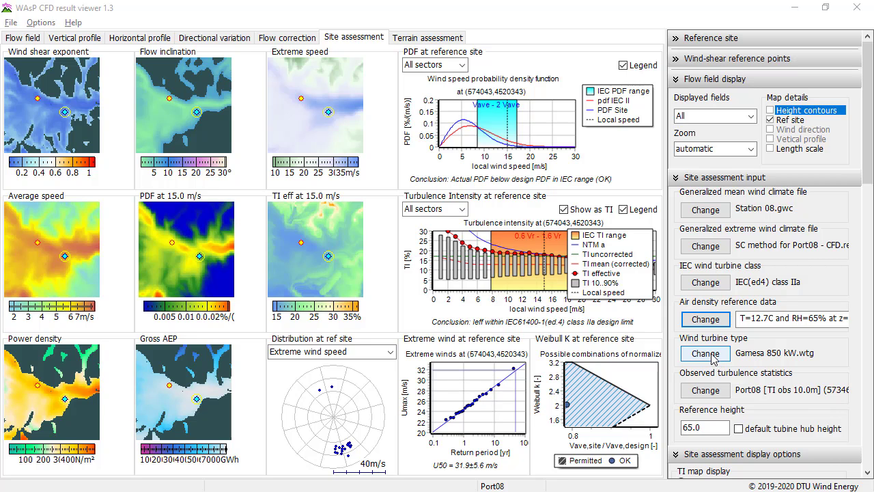
# Back in WAsP CFD result viewer, bring up the generator file selection for the wind turbine type
pyautogui.click(711, 356)
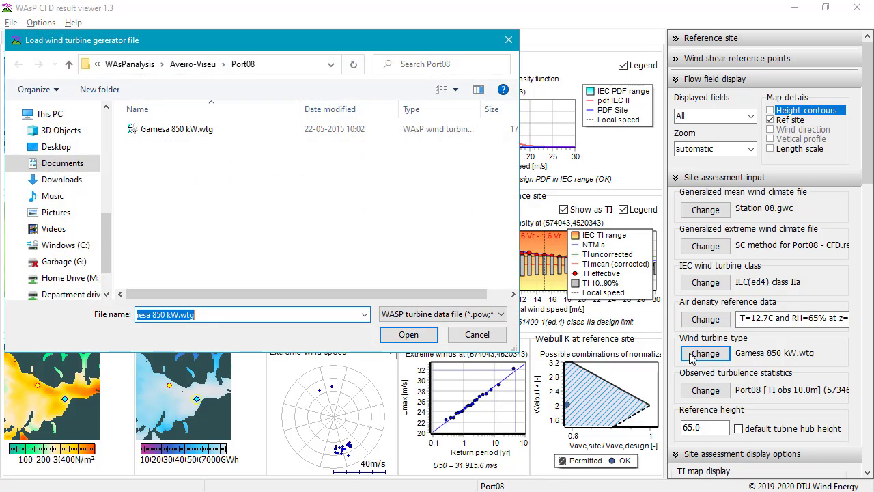